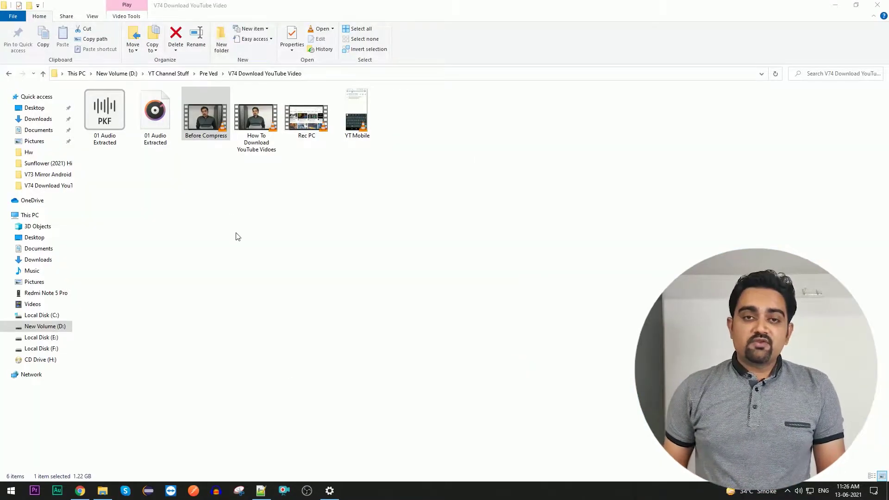
Check the file size of the Before Compress video in its properties and close them
click(203, 141)
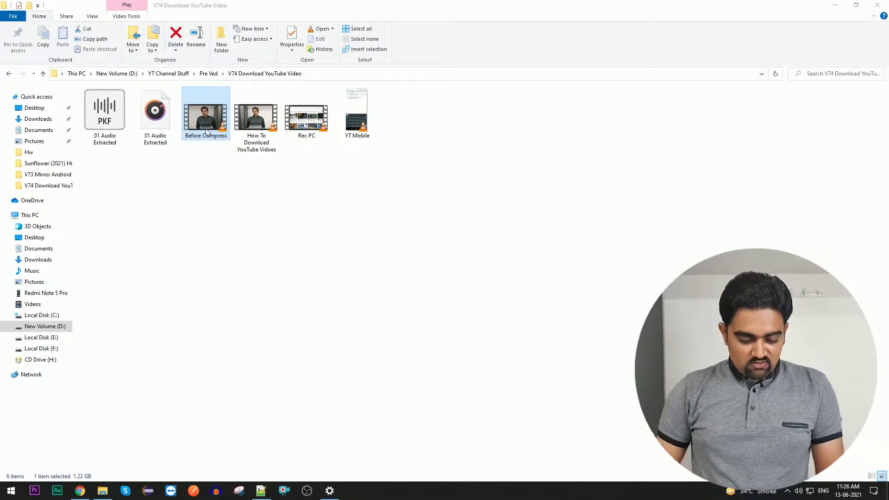
right_click(205, 127)
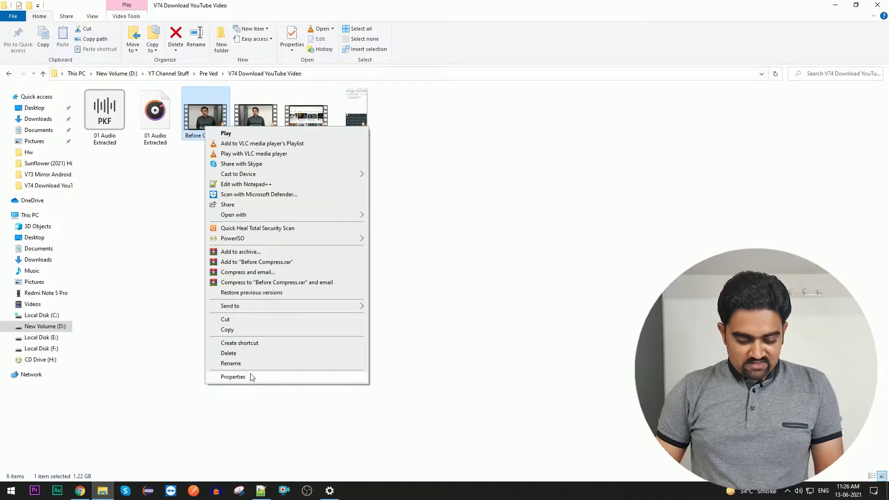
click(233, 377)
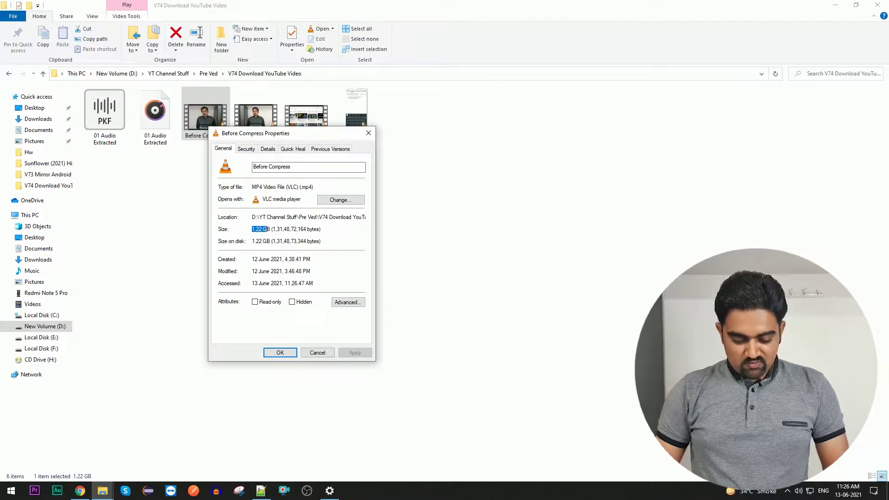
click(369, 134)
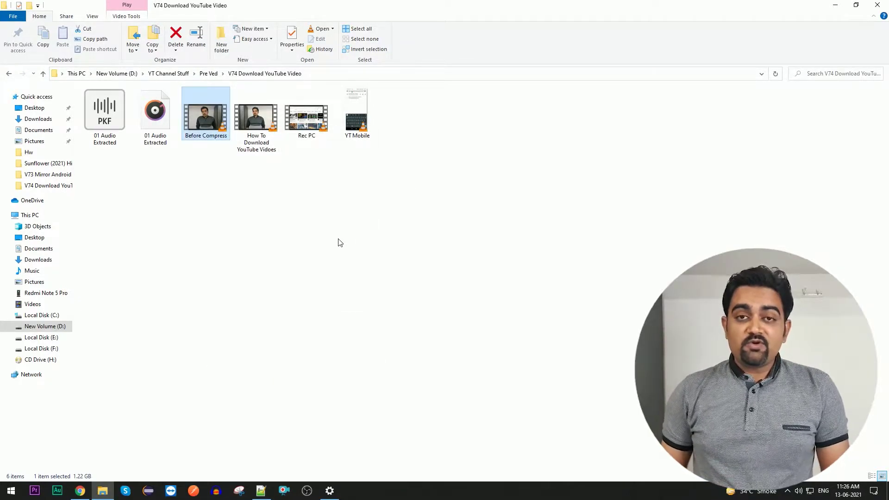
click(257, 299)
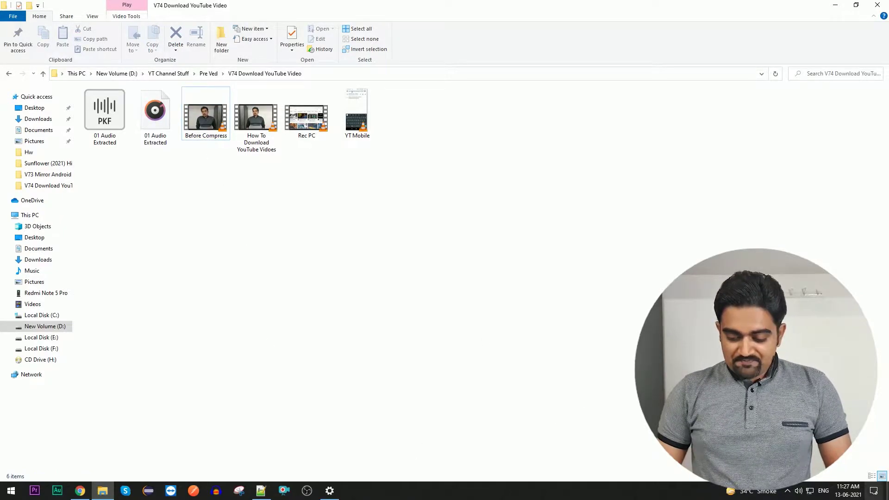
Show the desktop and launch HandBrake
click(887, 491)
click(213, 374)
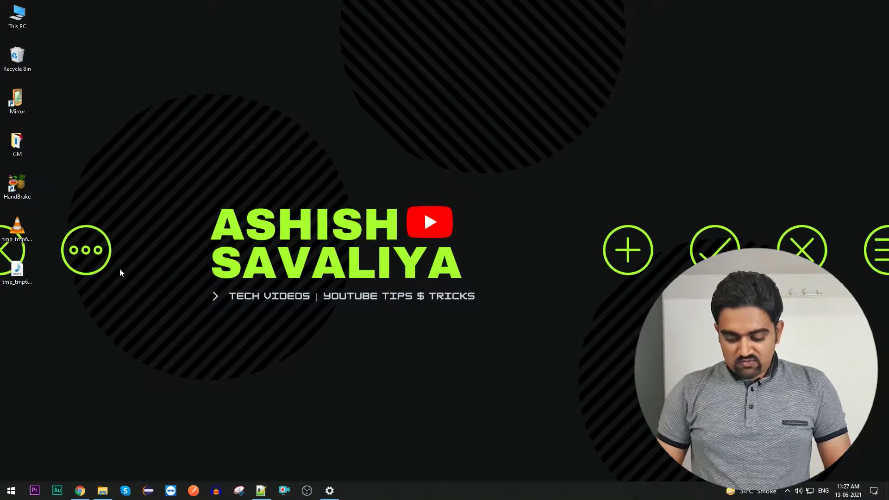
click(27, 197)
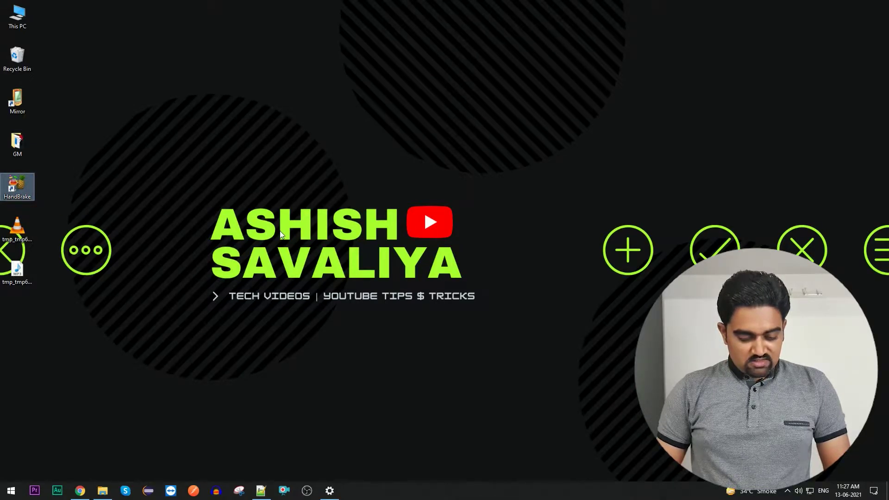
click(281, 234)
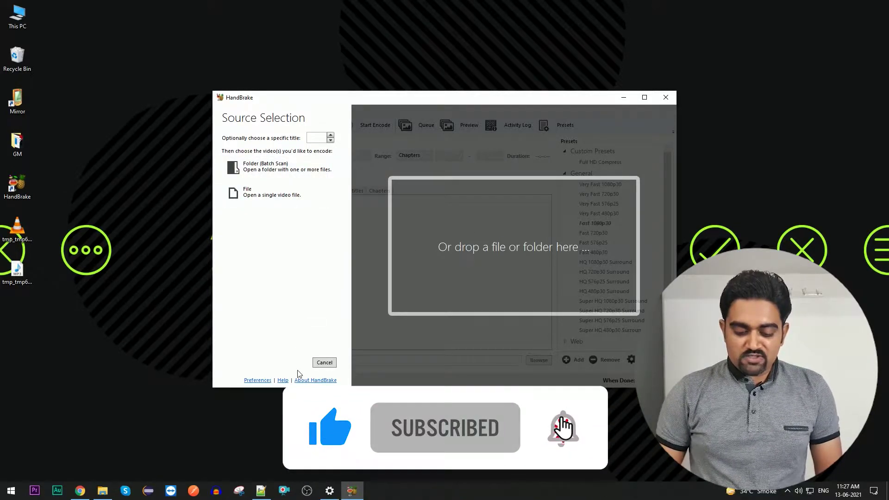
Load the Before Compress video from the V74 Download YouTube Video folder as HandBrake's source and maximize the window
click(103, 491)
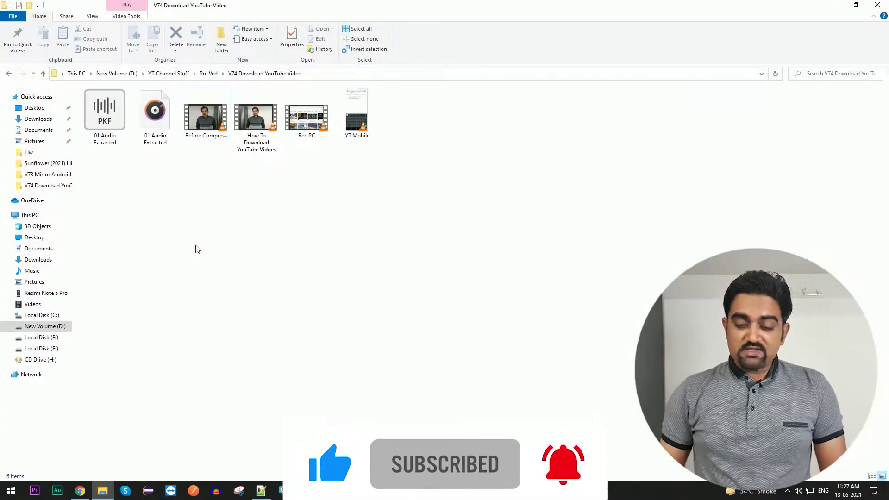
drag(205, 131, 466, 240)
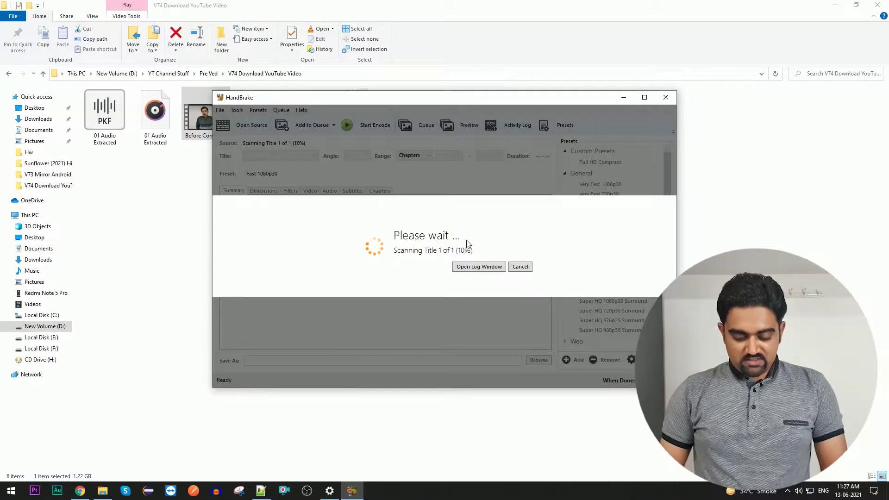
click(645, 97)
Look through the source video's preview frames and hide and show the list of presets
click(450, 431)
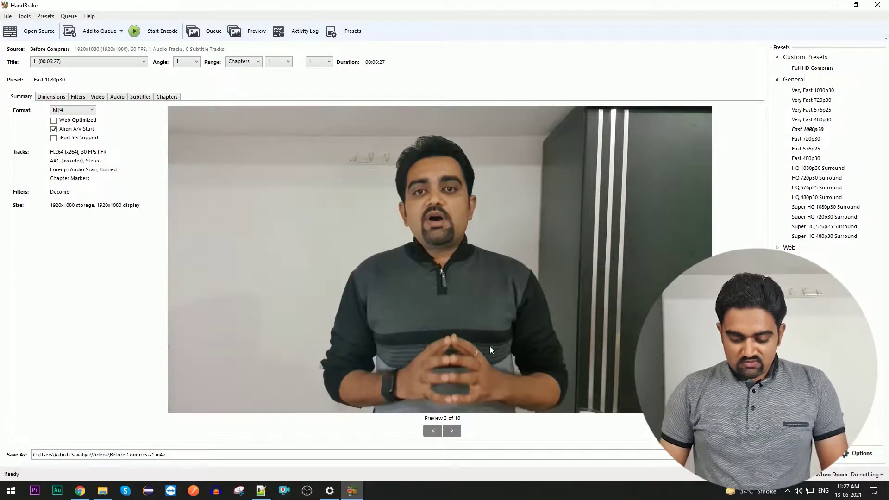
click(453, 432)
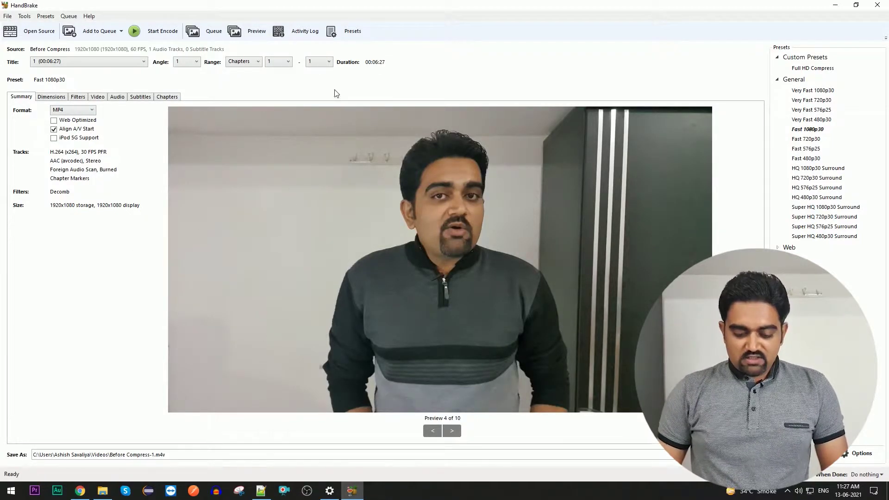
click(351, 36)
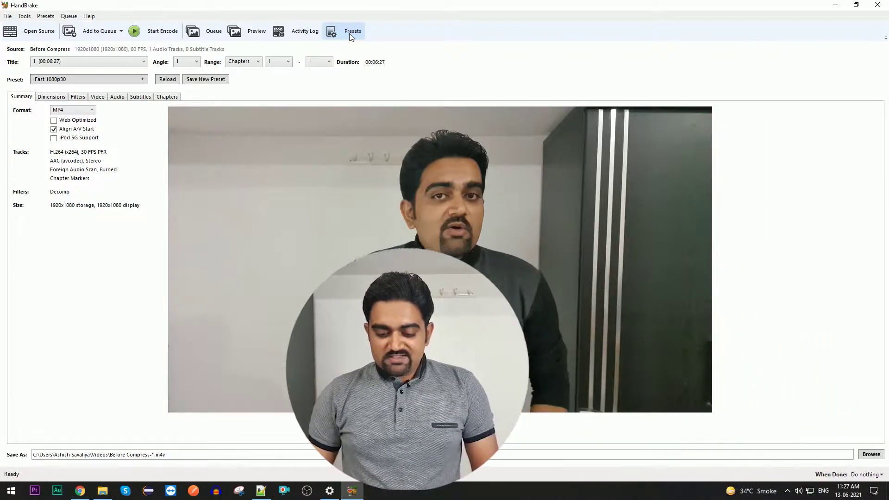
click(351, 36)
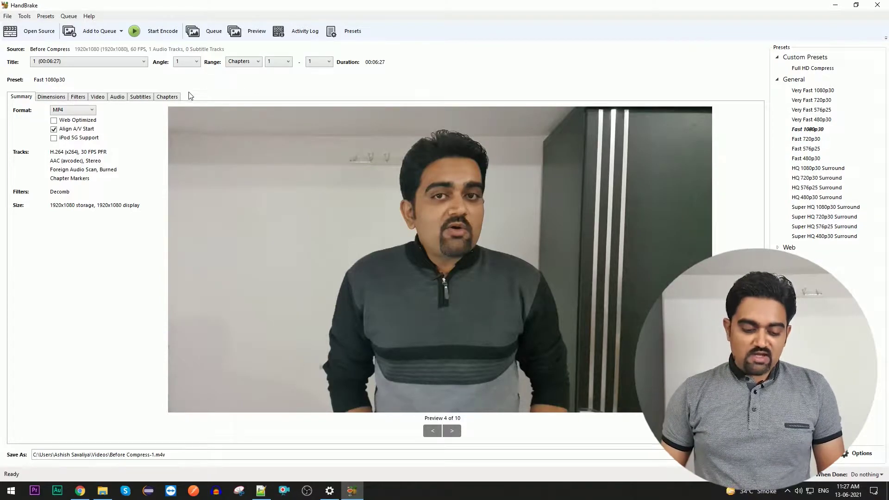
Choose MP4 as the output format and enable Web Optimized
click(16, 99)
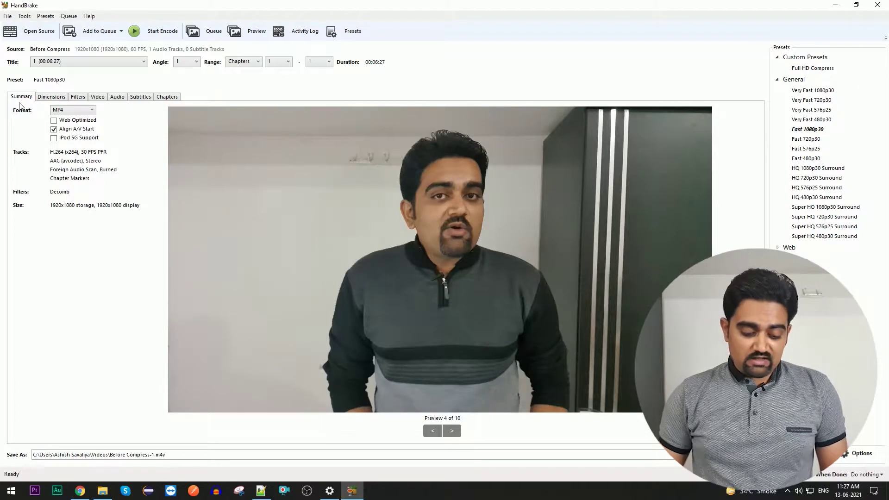
click(71, 111)
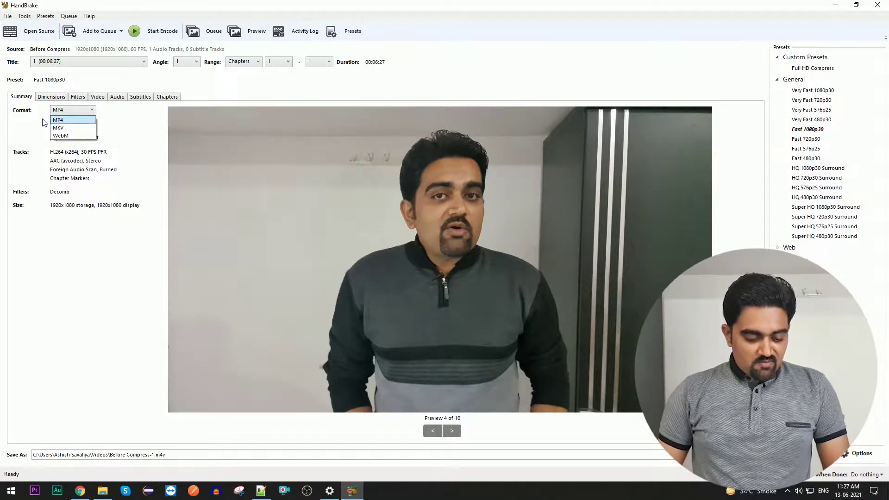
click(60, 122)
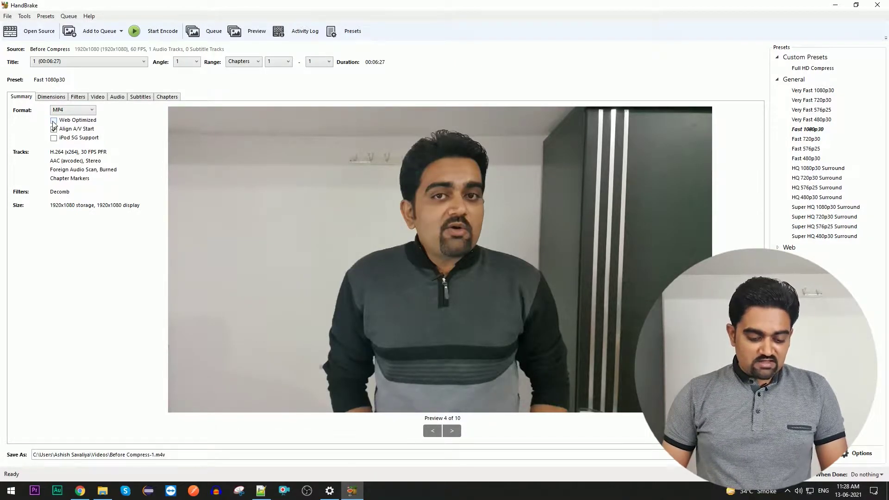
click(54, 121)
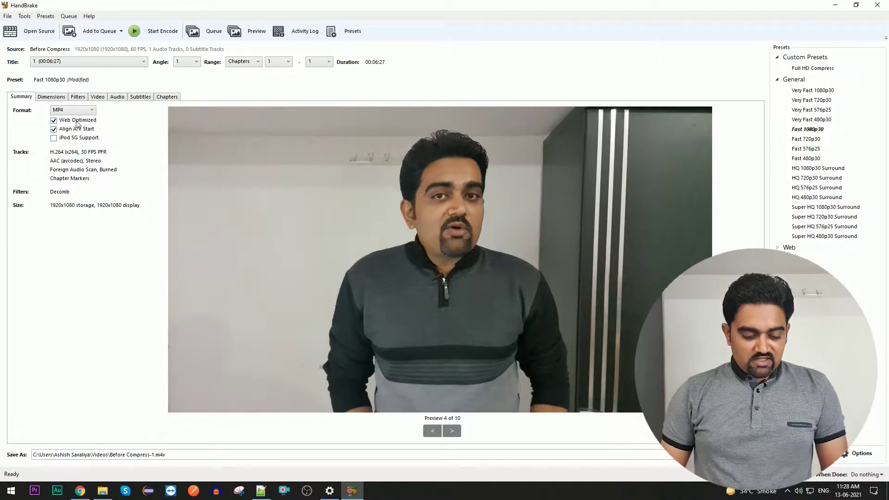
Review the dimension and filter settings and the available video codecs, keeping H.264 (x264)
click(50, 98)
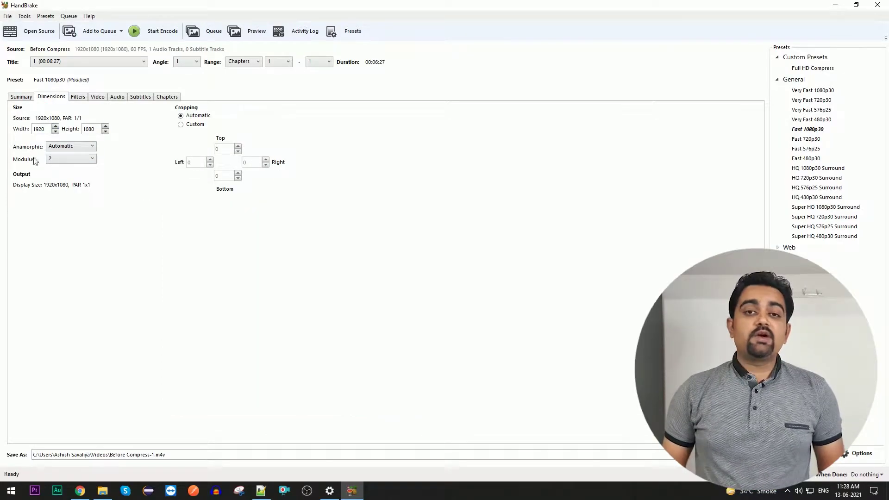
click(79, 98)
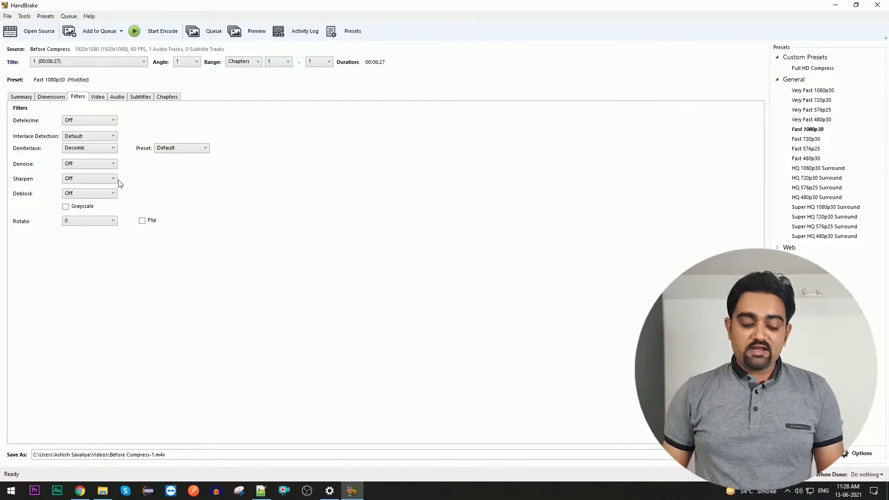
click(98, 97)
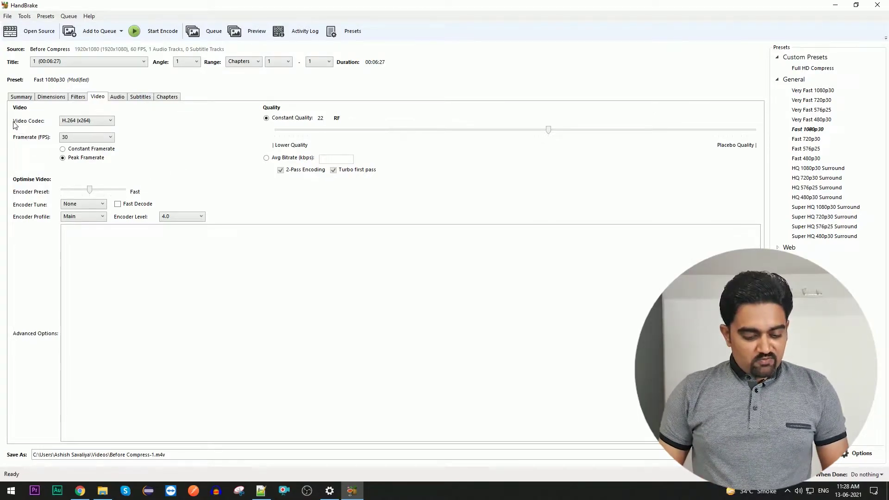
click(90, 121)
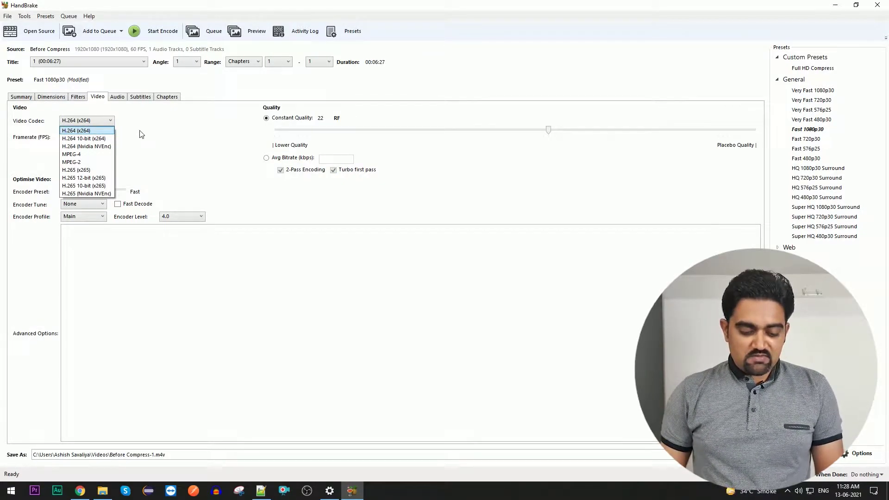
click(164, 133)
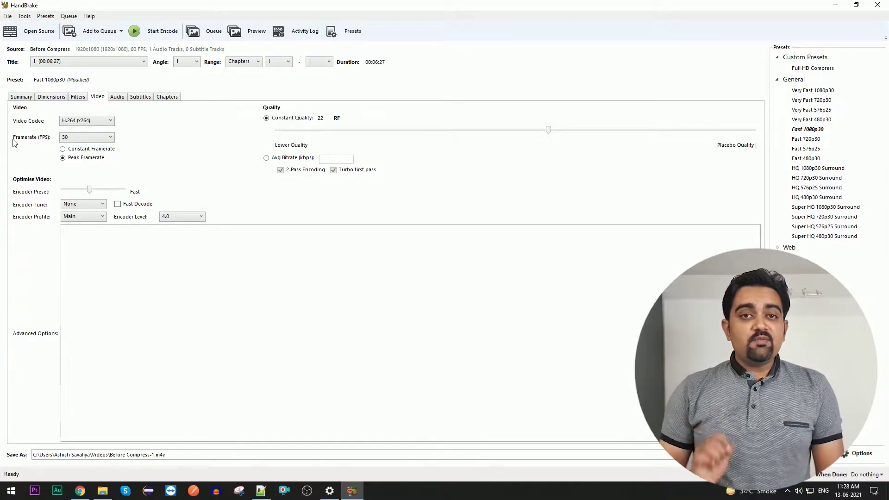
Set the output video's framerate to 30 FPS with Constant Framerate
click(105, 139)
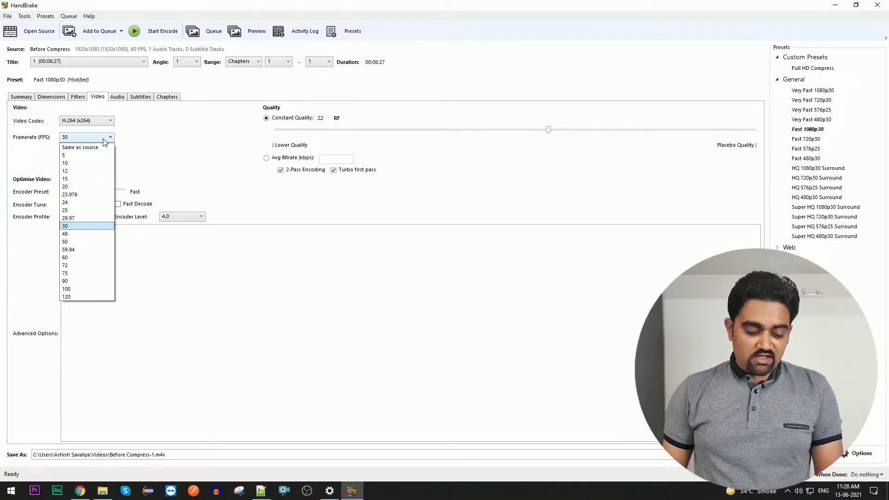
click(81, 227)
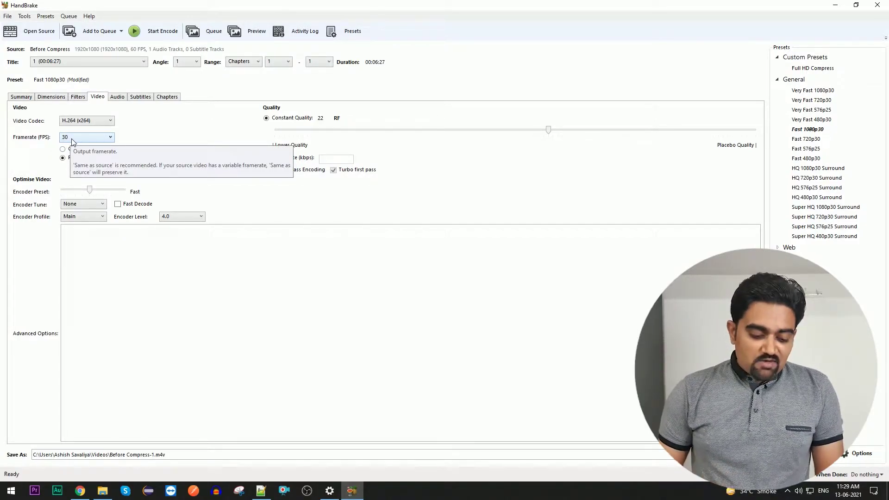
click(63, 150)
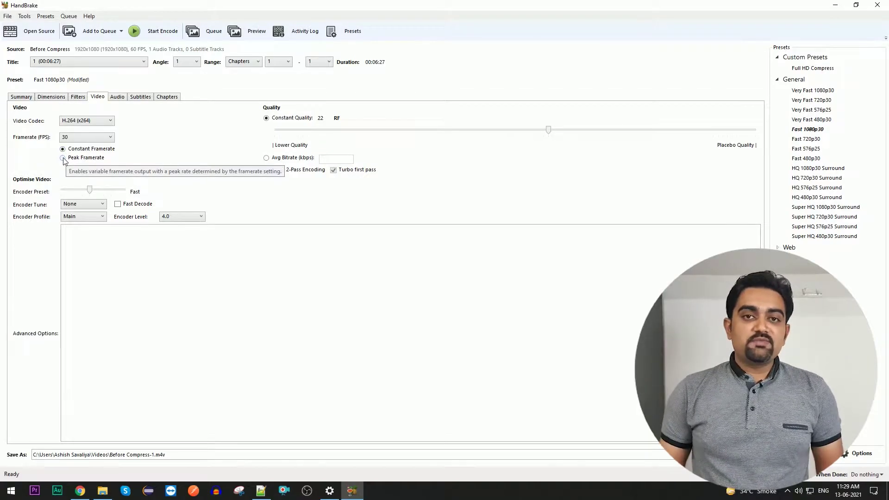
click(63, 158)
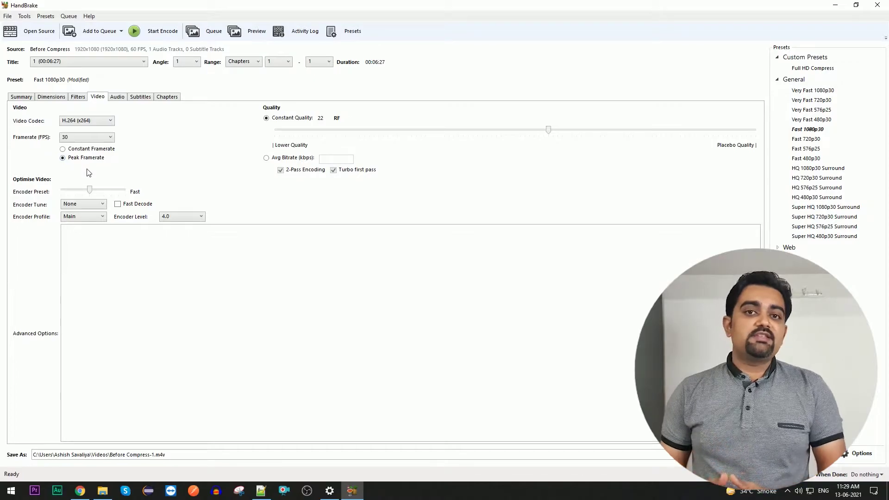
click(63, 149)
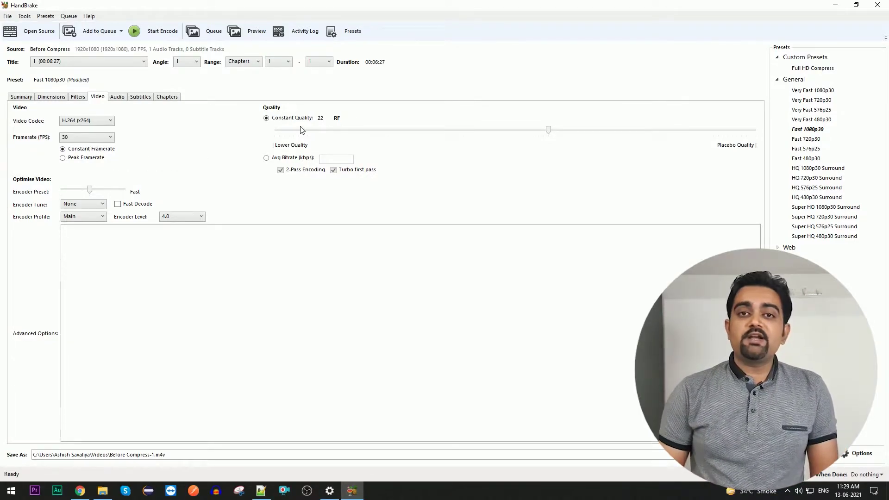
click(95, 149)
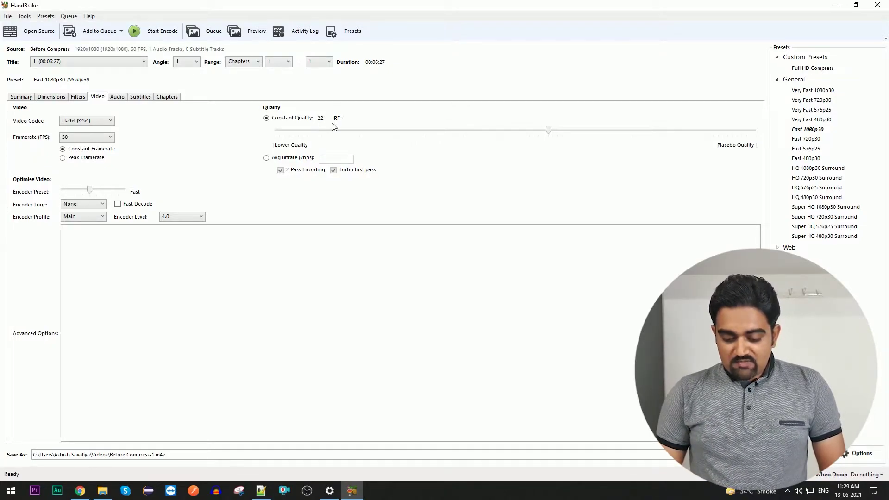
Try the constant quality at RF 0 and return it to RF 22
drag(550, 131, 755, 131)
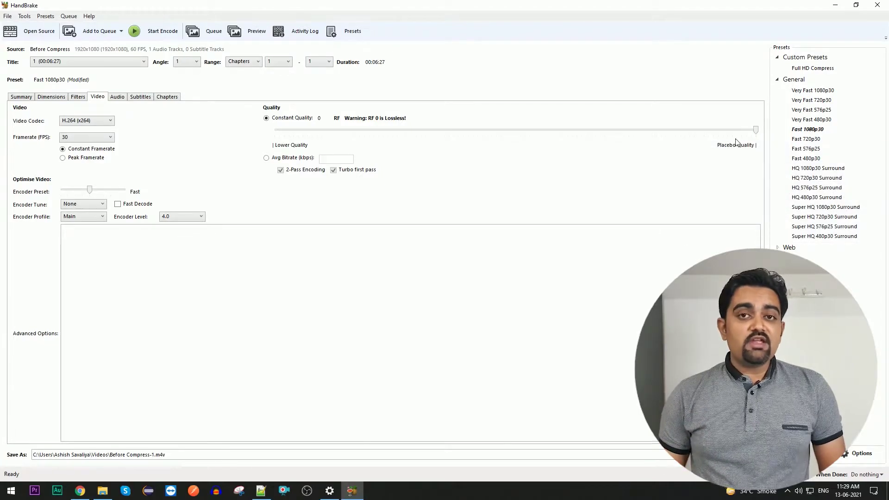
mouse_move(749, 139)
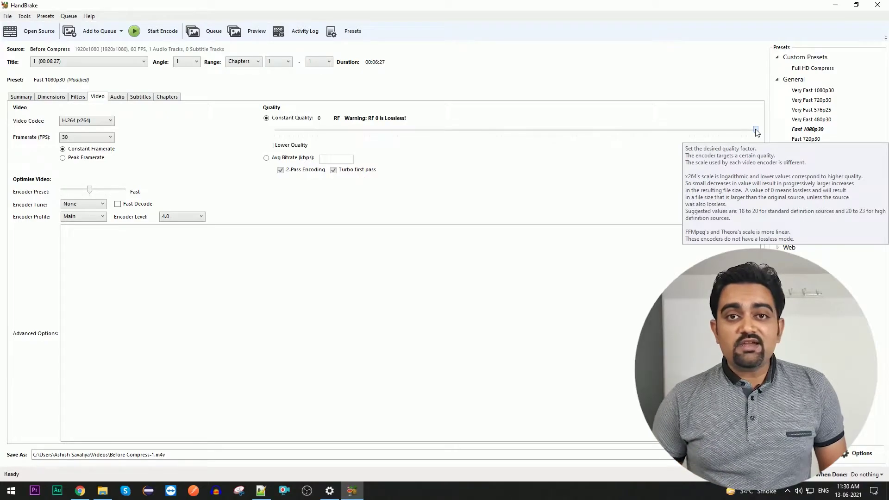
drag(756, 131, 548, 130)
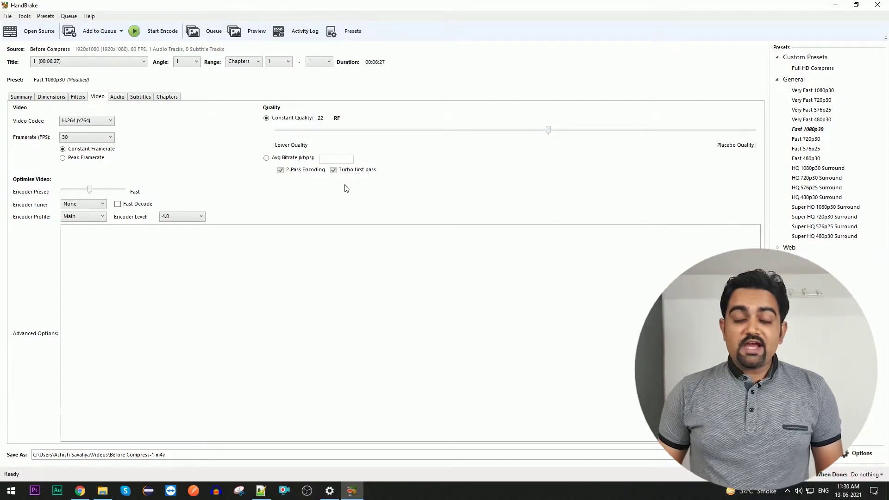
Review the audio, subtitle and chapter settings and return to the output summary
click(117, 97)
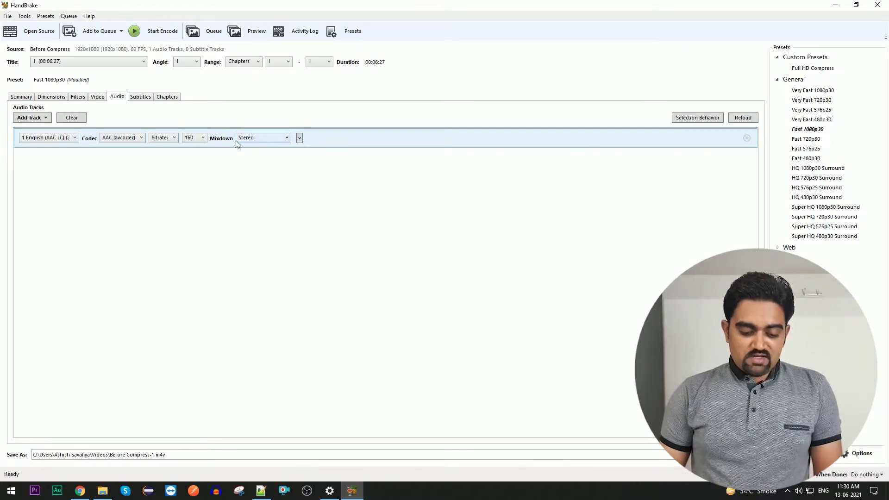
click(140, 97)
click(166, 97)
click(117, 97)
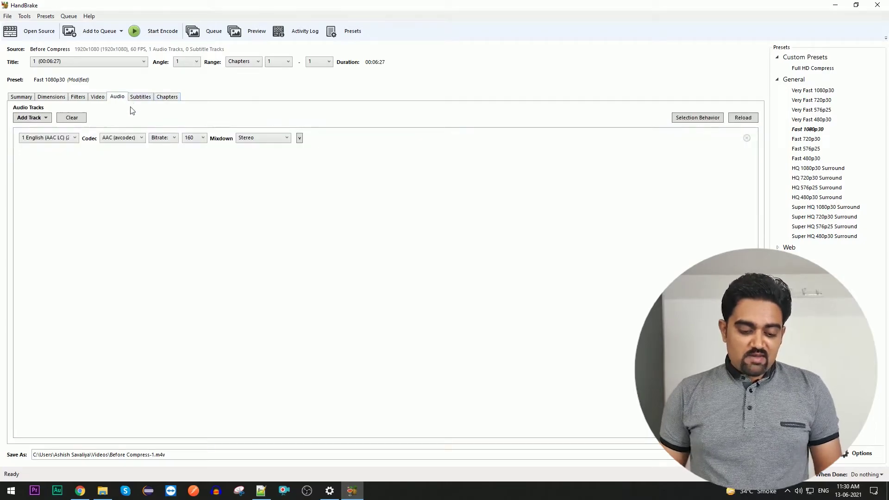
click(21, 98)
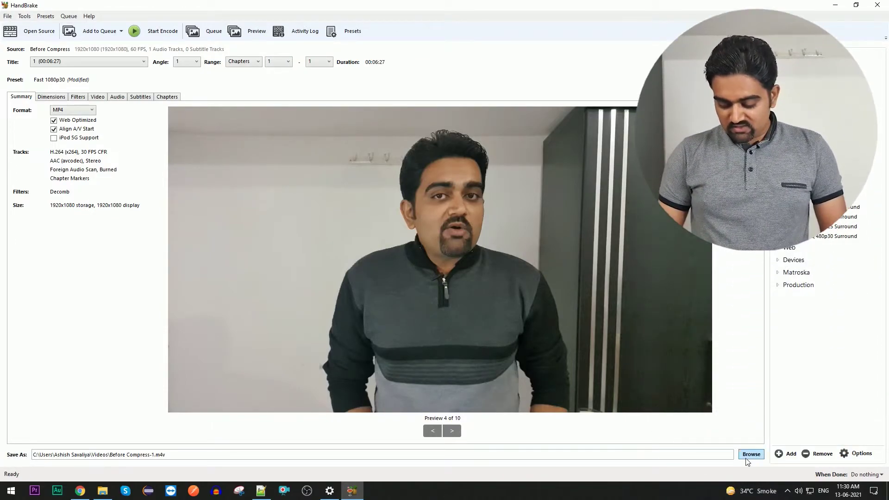
Save the output as After Compress in the V74 Download YouTube Video folder and start encoding
click(746, 459)
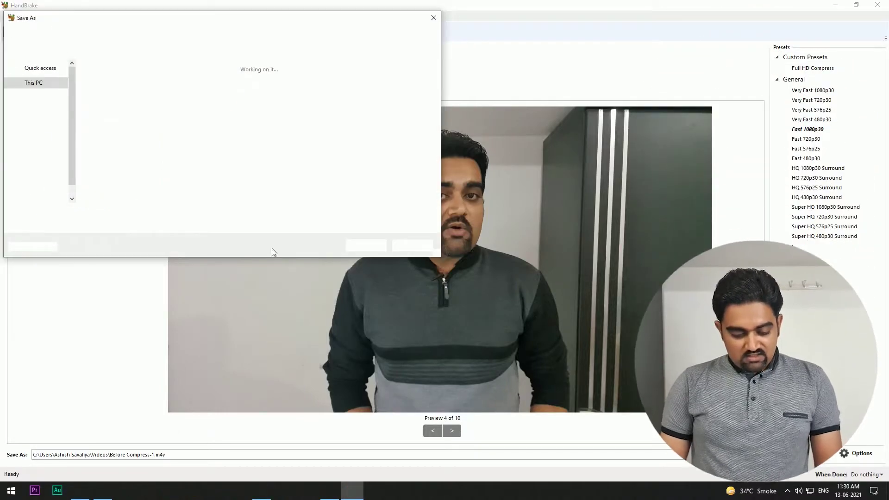
text(After Compress)
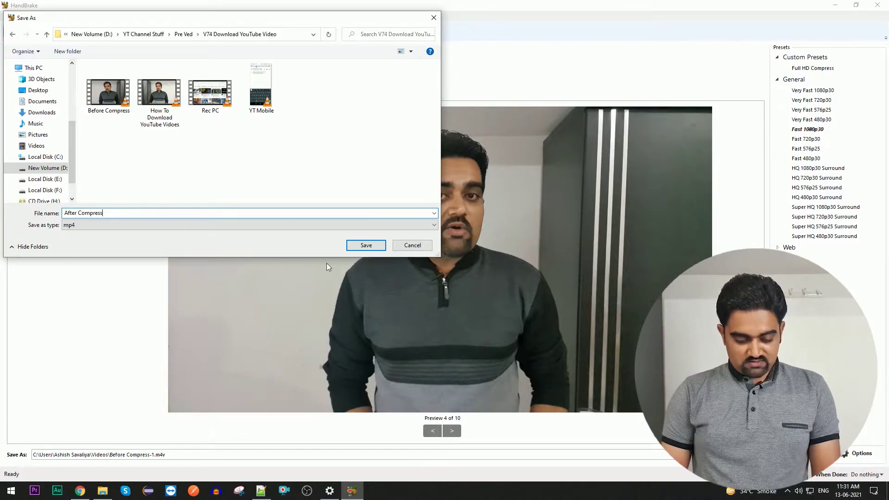
click(368, 246)
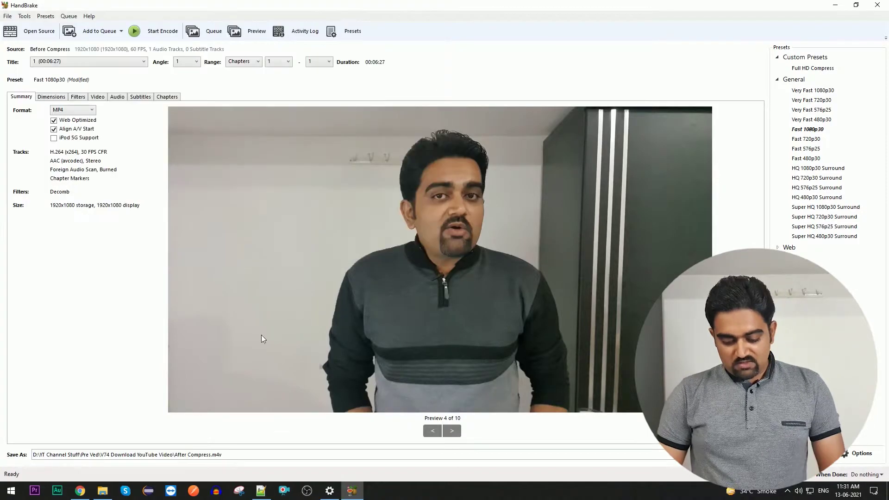
click(166, 33)
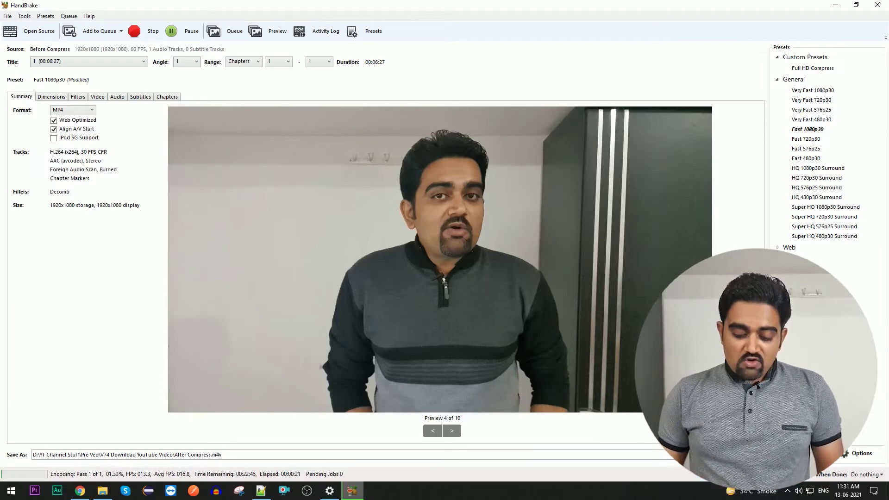
click(788, 495)
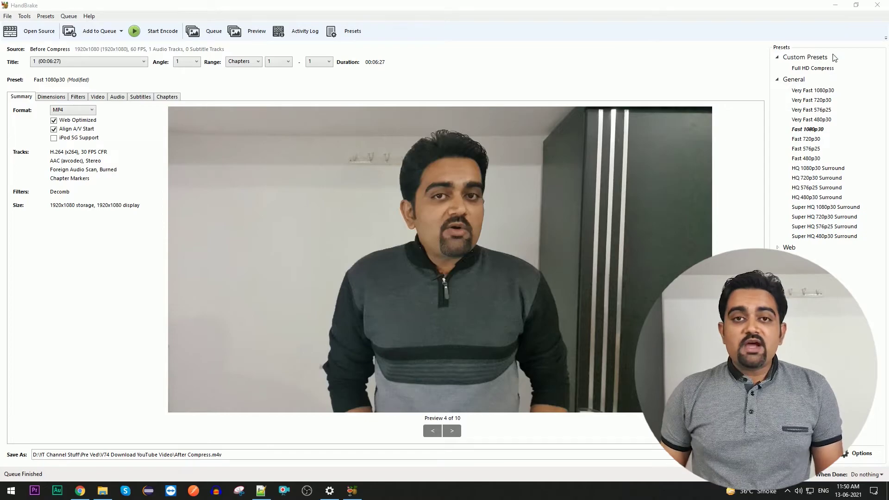
Switch to File Explorer and check the After Compress video's file size in its properties
click(102, 490)
double_click(211, 137)
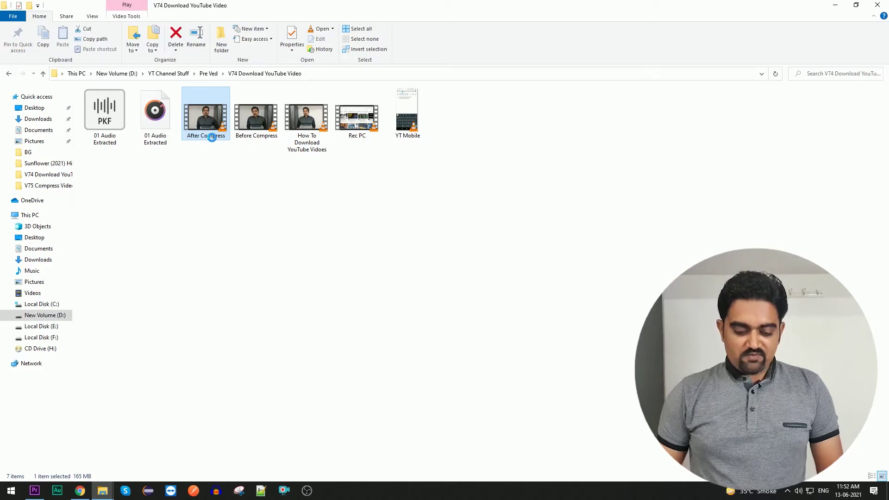
right_click(205, 131)
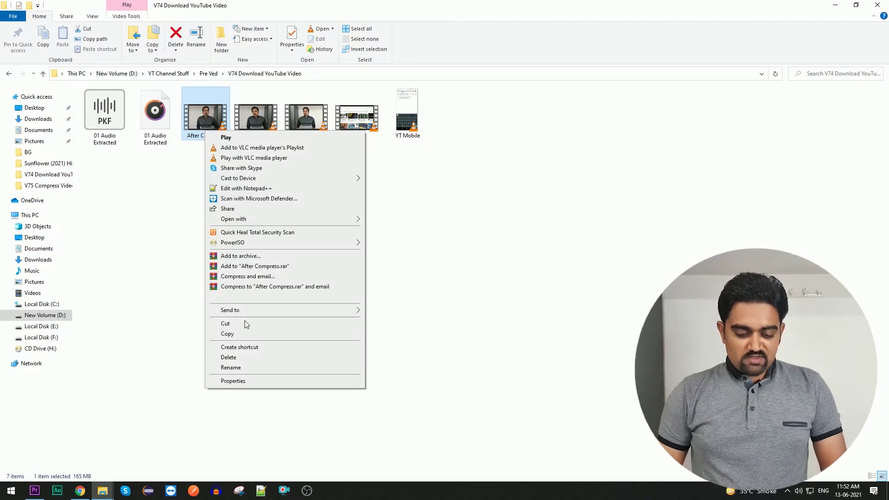
click(260, 387)
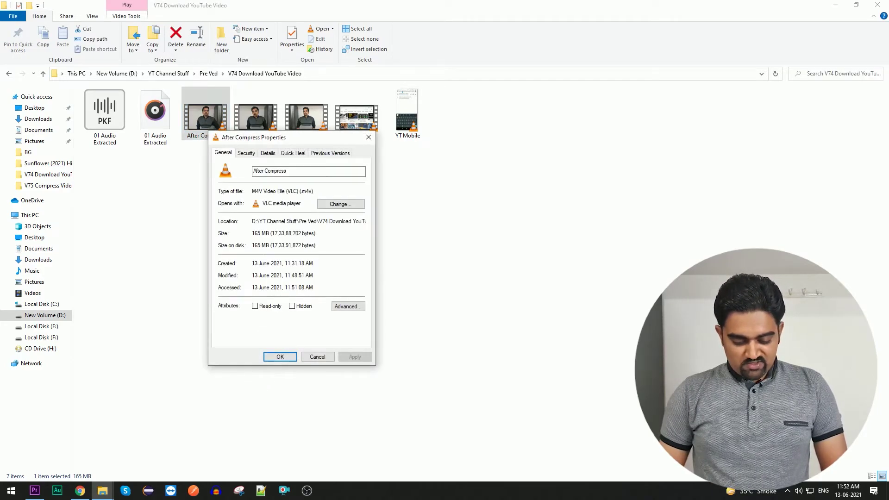
drag(253, 232, 269, 233)
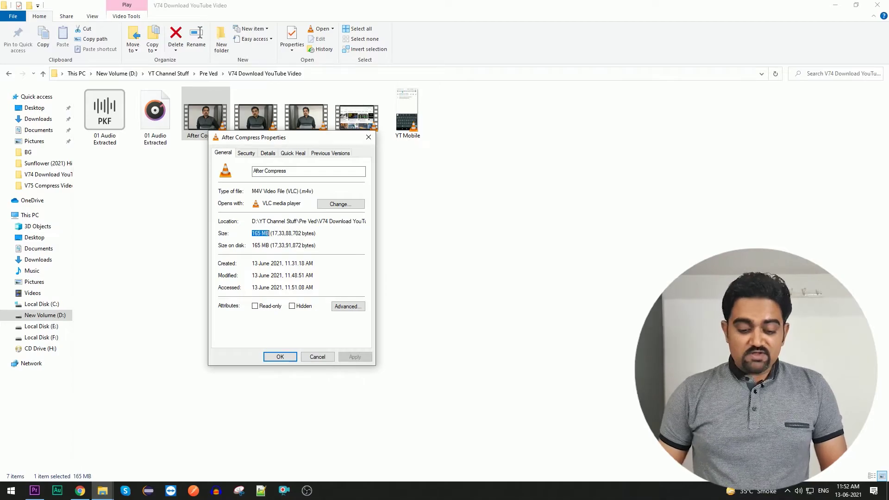
click(369, 138)
Check the Before Compress video's file size in its properties for comparison
click(257, 135)
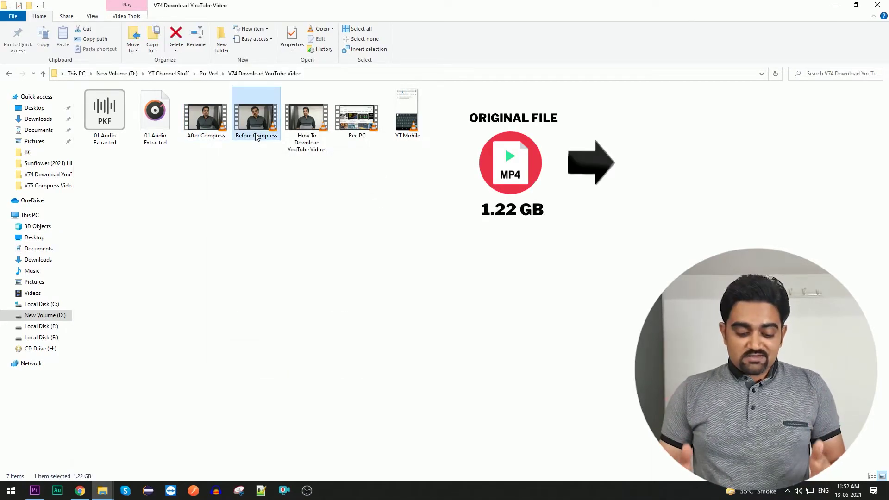
right_click(257, 136)
click(311, 383)
click(301, 239)
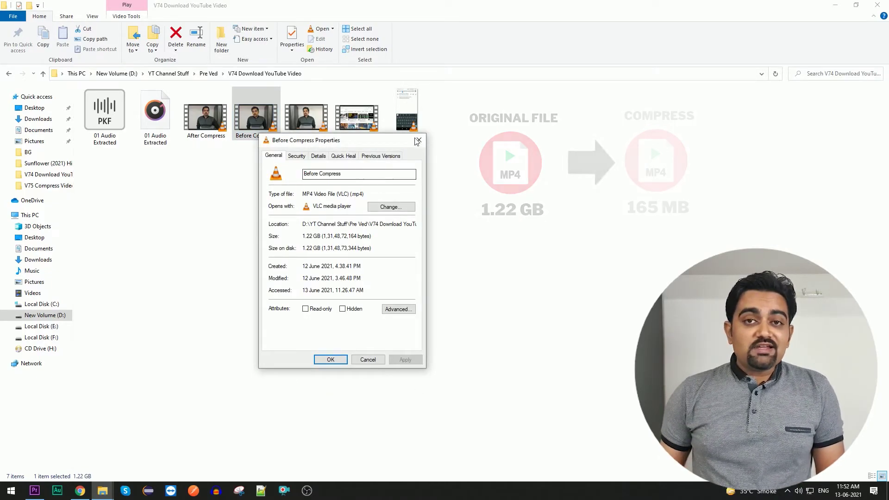
key(Escape)
click(424, 245)
Open the Before Compress video in VLC media player and place it on the right half beside the video folder window
click(256, 133)
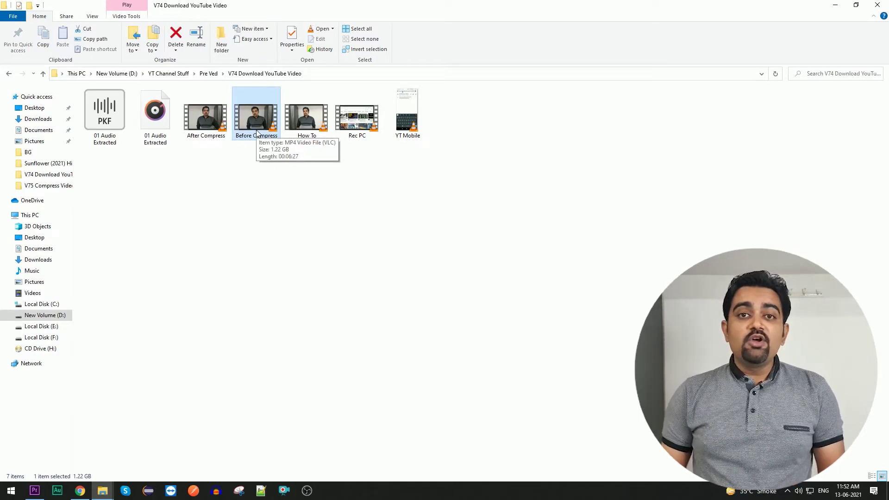
double_click(258, 134)
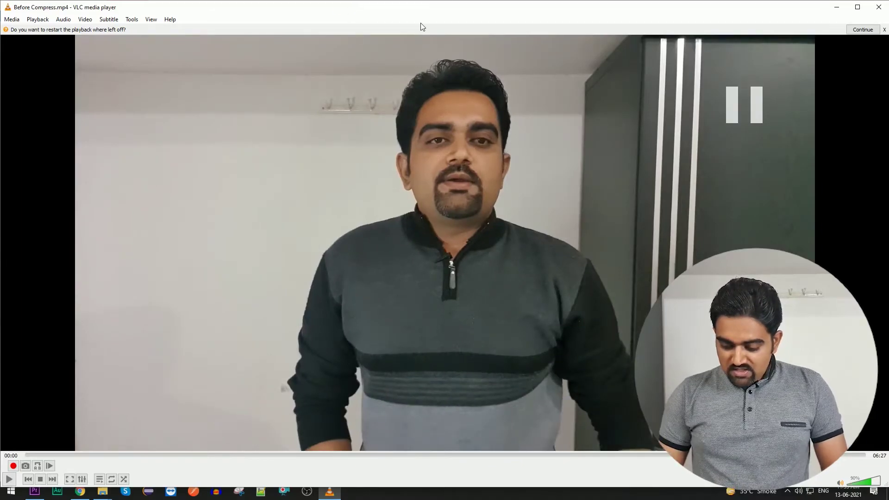
drag(421, 7, 887, 130)
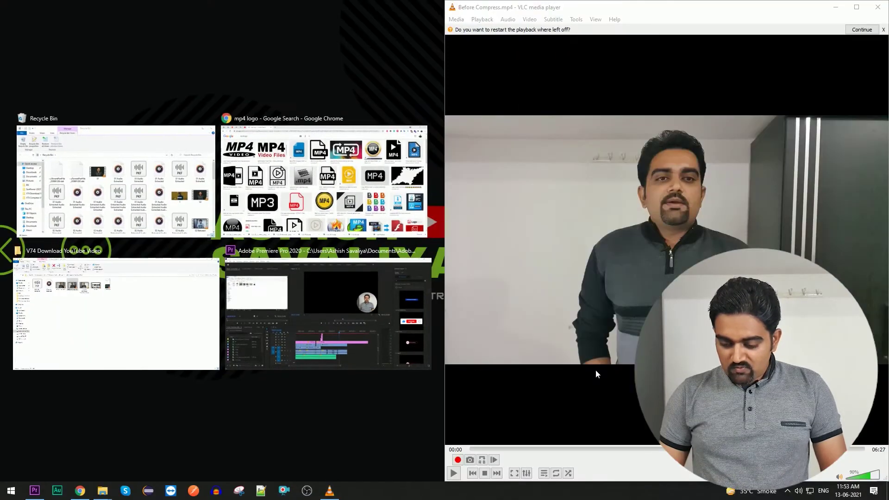
click(106, 306)
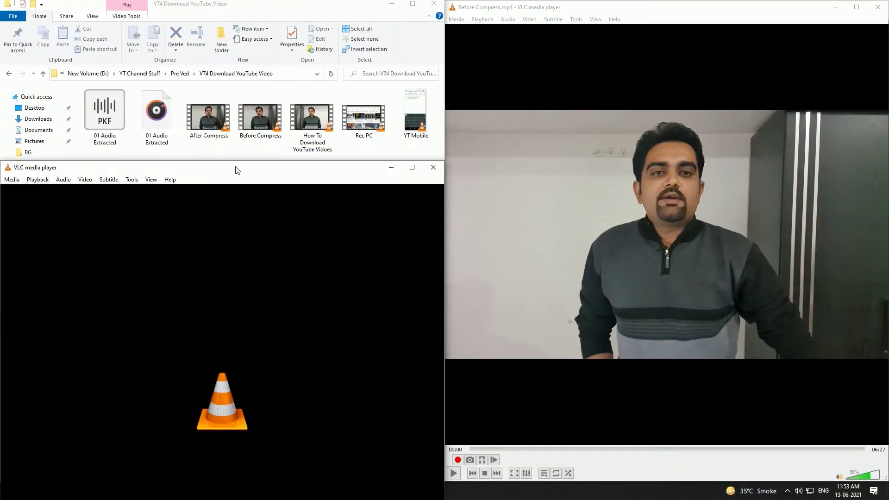
Open the After Compress video in a second VLC window, fit it to the left half of the screen and pause it
drag(209, 118, 208, 278)
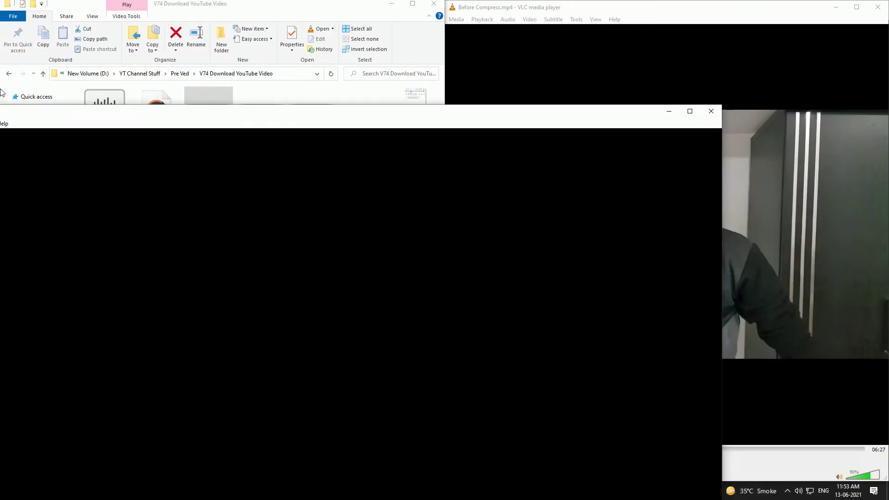
key(super+Left)
key(space)
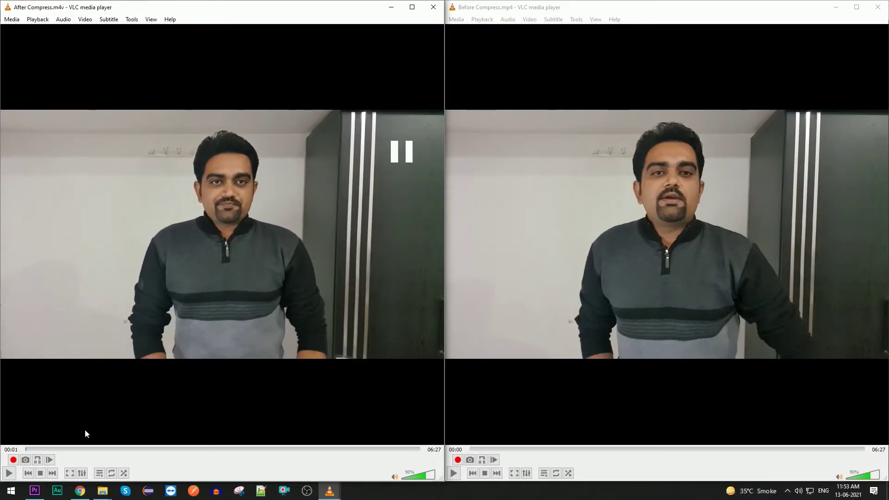
Rewind the After Compress and Before Compress videos to the start and play them side by side to compare quality
click(26, 449)
click(474, 447)
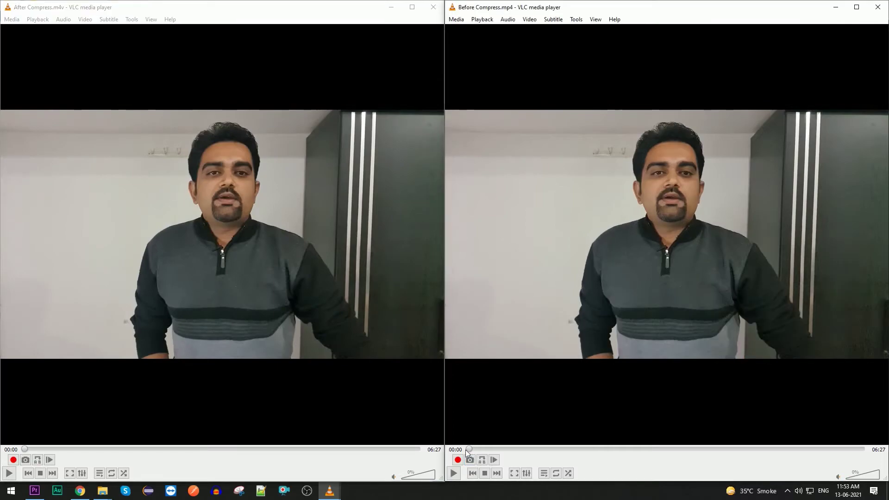
key(space)
click(296, 324)
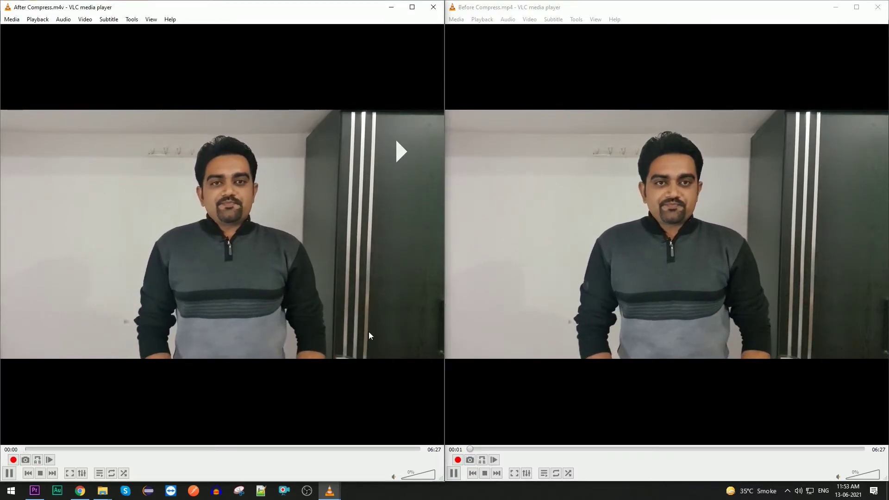